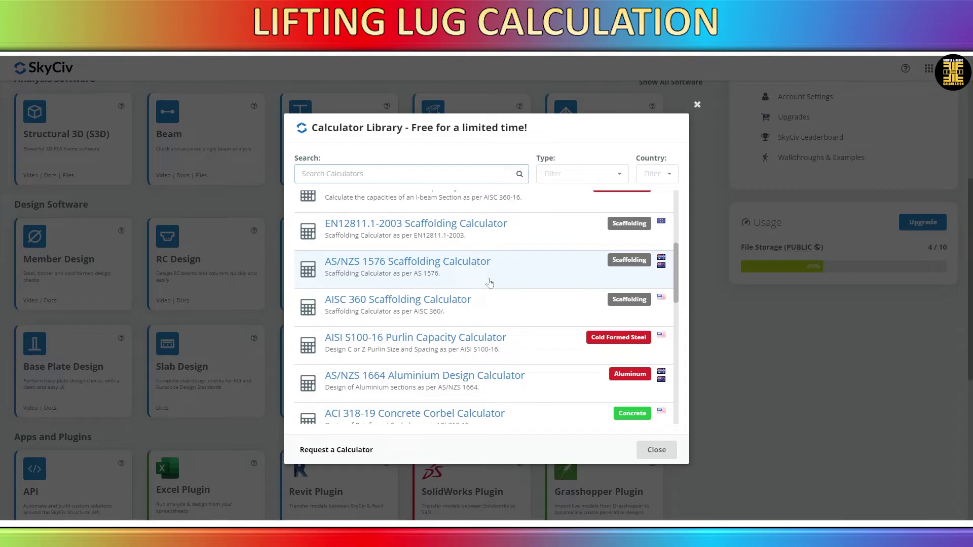
Step: Open the AISC 360-16 Lifting Lug Calculator from the calculator library
scroll(488, 280, down, 3)
scroll(489, 286, down, 3)
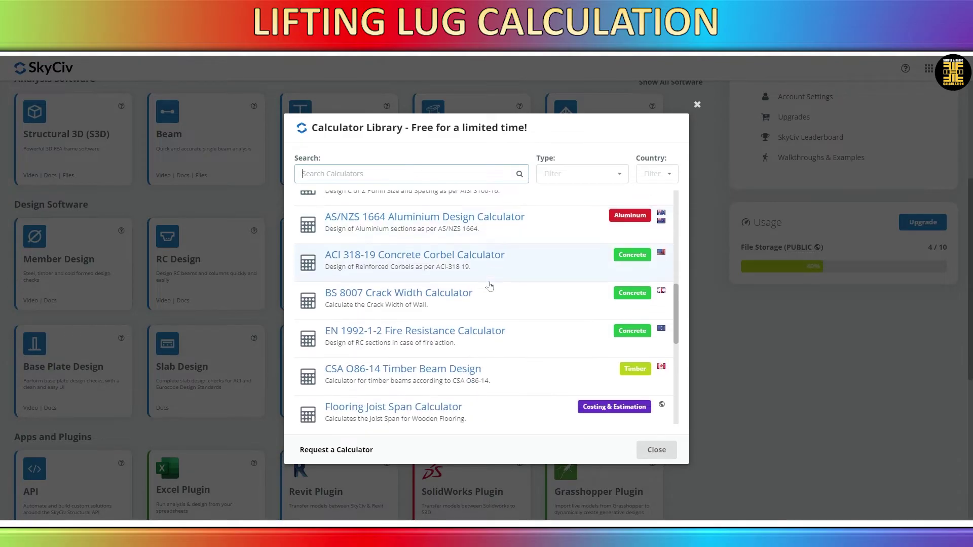
scroll(504, 270, down, 3)
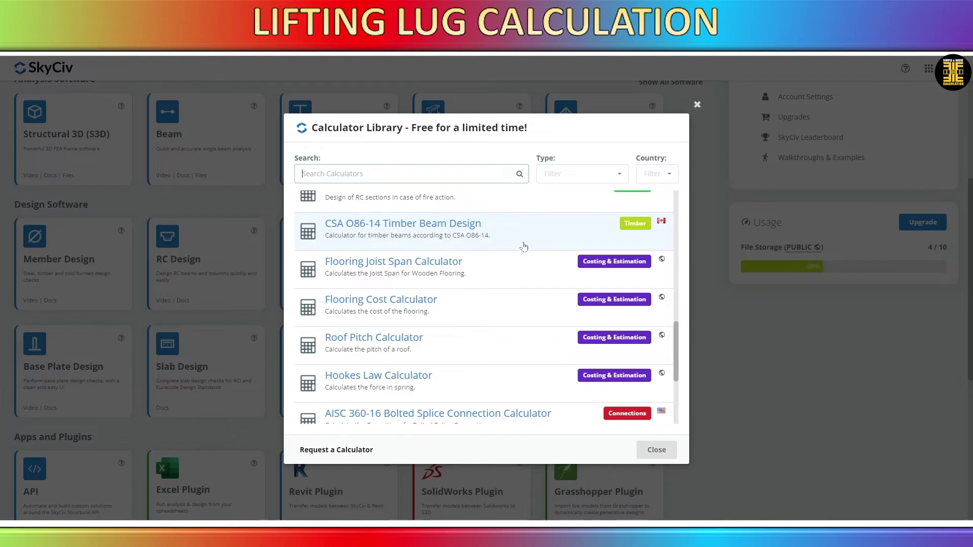
scroll(521, 247, down, 1)
scroll(479, 248, down, 3)
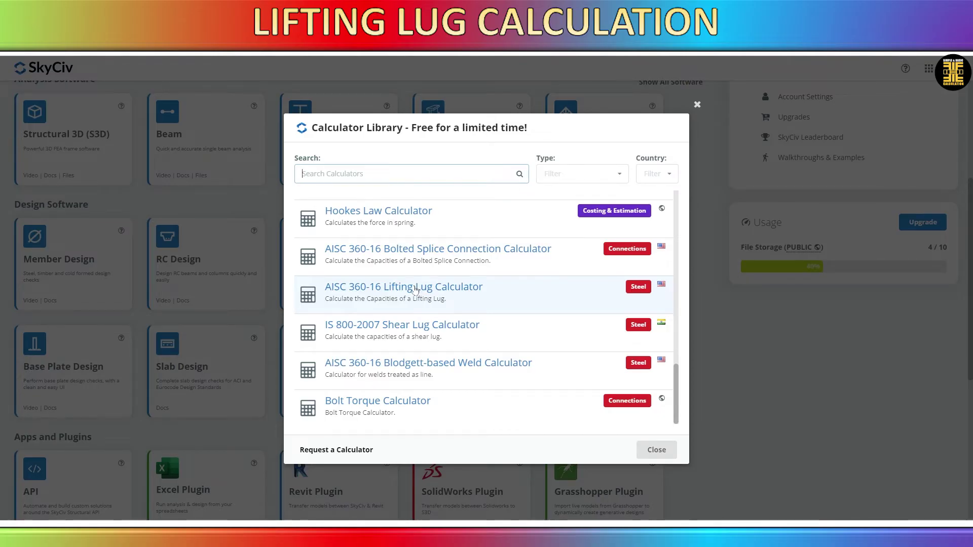
click(415, 288)
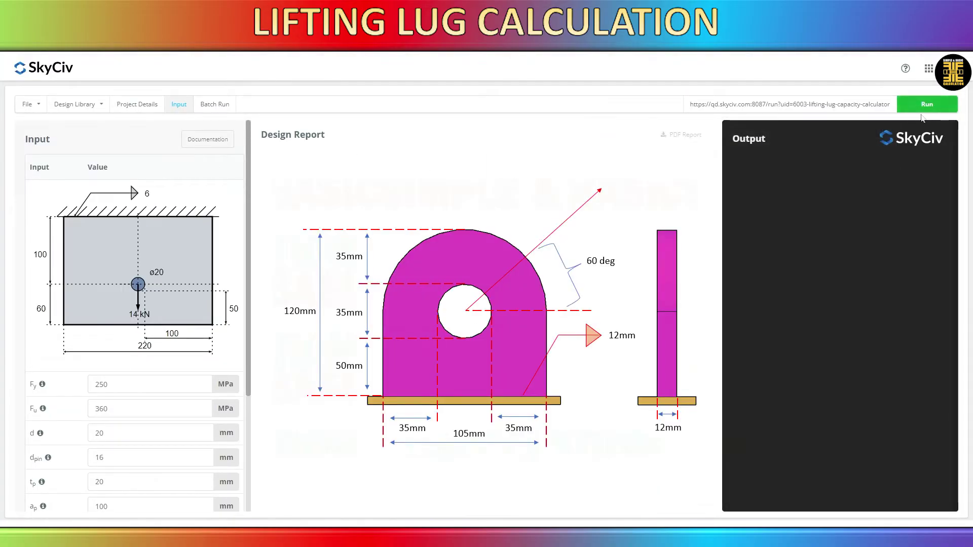
Step: Set the lug's hole diameter d to 35 mm in the calculator inputs
drag(251, 319, 250, 433)
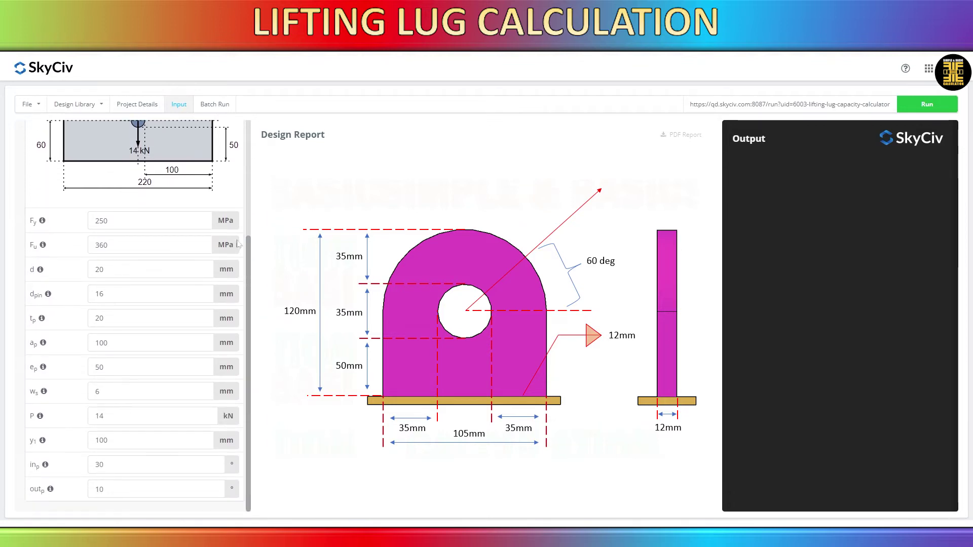
mouse_move(249, 261)
mouse_down()
mouse_move(254, 170)
mouse_move(255, 243)
mouse_up()
scroll(256, 247, down, 1)
scroll(272, 294, up, 1)
scroll(273, 276, down, 1)
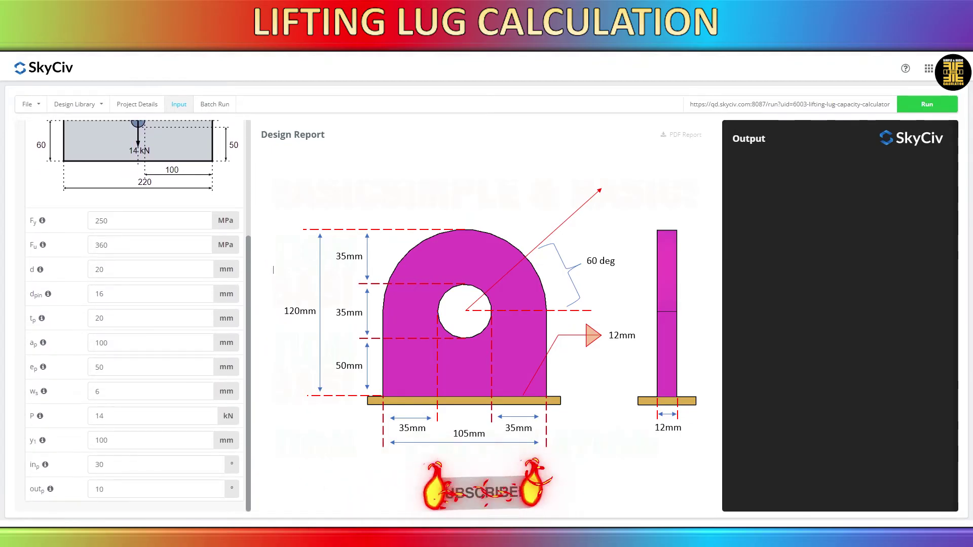
scroll(273, 270, up, 3)
click(131, 335)
drag(105, 335, 82, 335)
text(3)
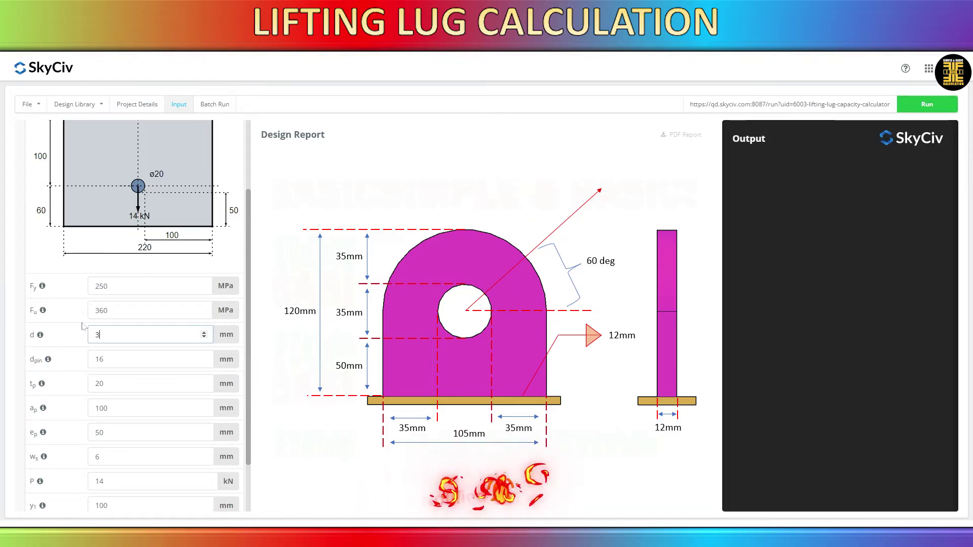
text(5)
key(Tab)
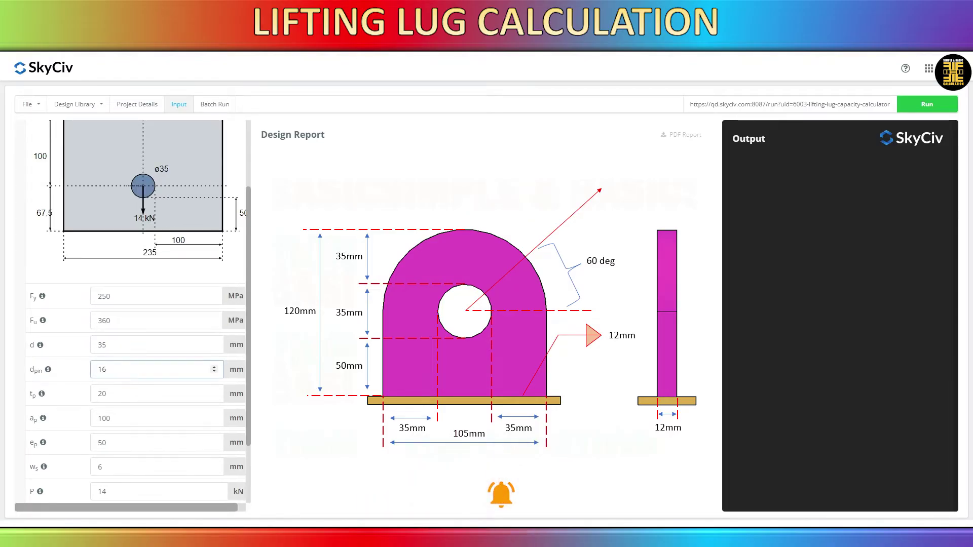
Step: Set the pin diameter to 30 mm and the plate thickness to 12 mm
double_click(101, 369)
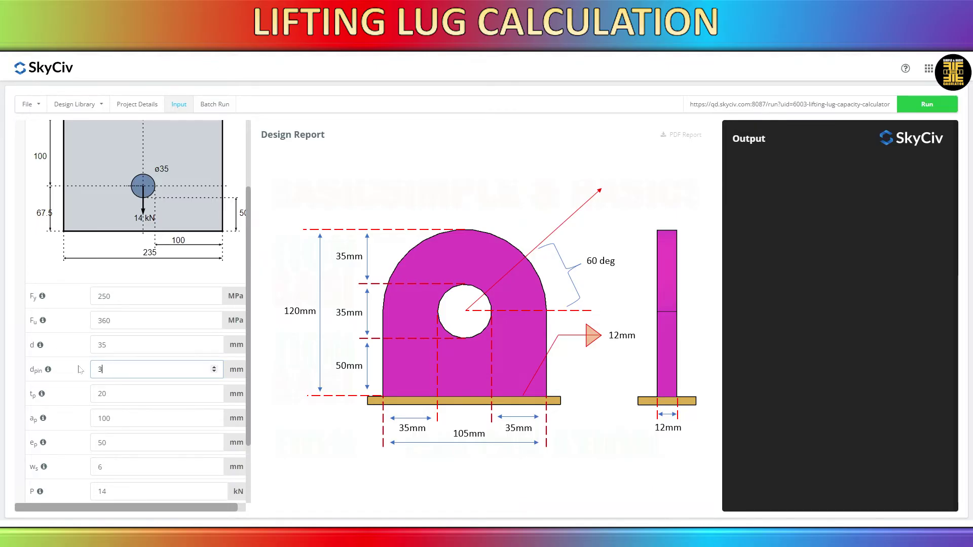
click(107, 345)
click(106, 393)
mouse_move(43, 395)
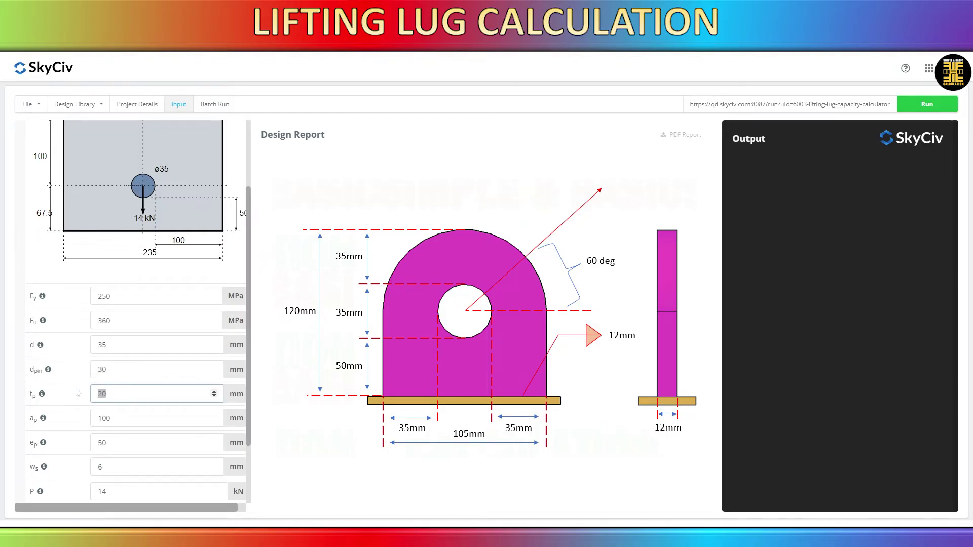
Step: Set the horizontal edge distance ap, perpendicular to the load, to 35 mm
click(110, 418)
mouse_move(45, 418)
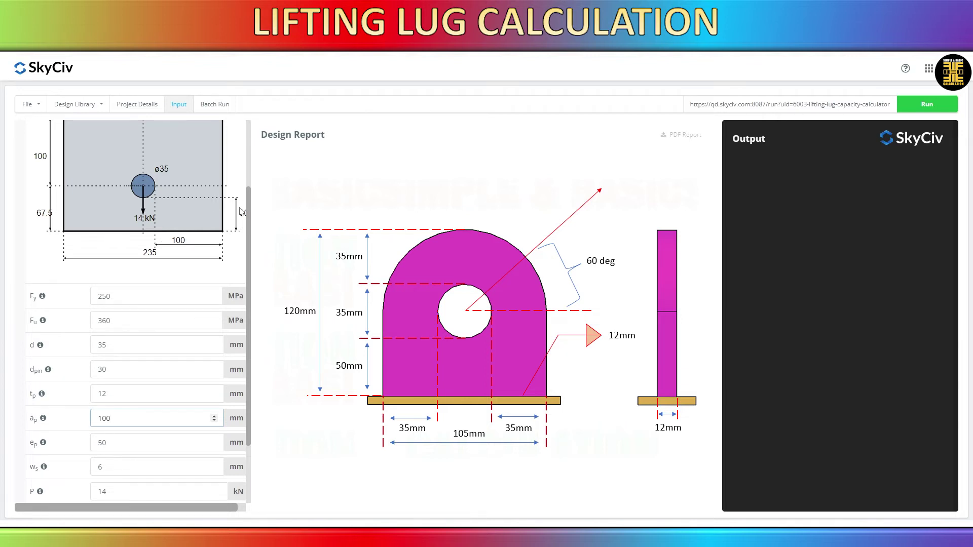
drag(110, 418, 84, 411)
text(35)
click(107, 393)
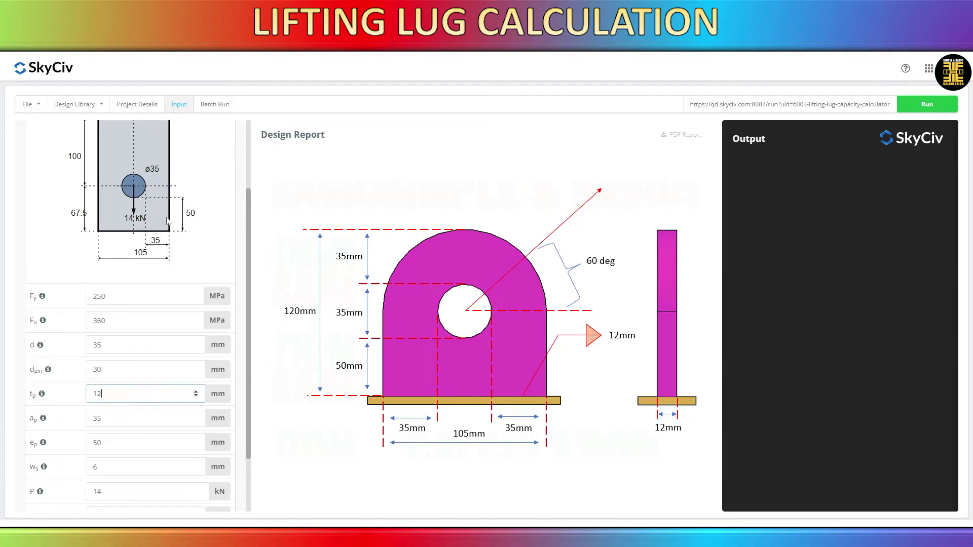
Step: Set the vertical edge distance ep, parallel to the load, to 35 mm
click(101, 442)
mouse_move(42, 444)
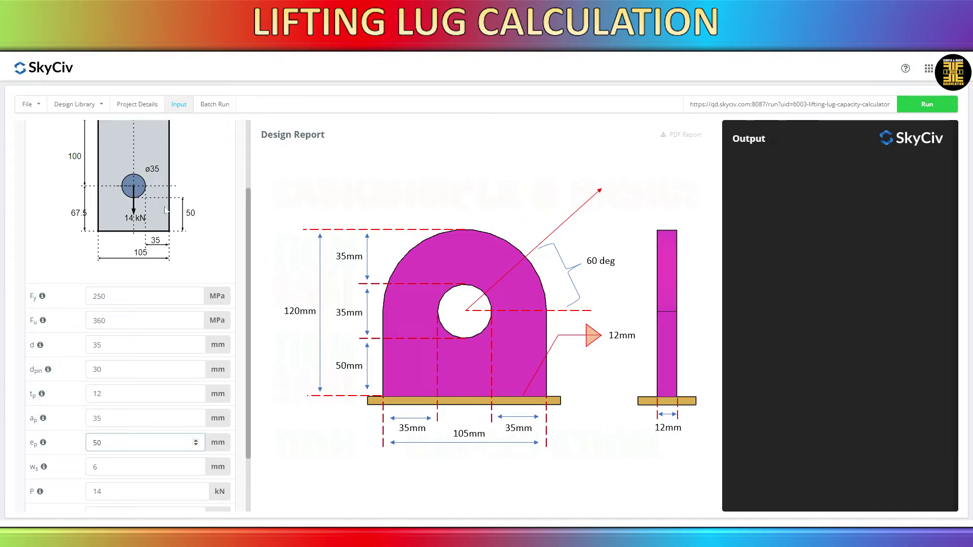
drag(103, 442, 83, 435)
text(35)
key(Tab)
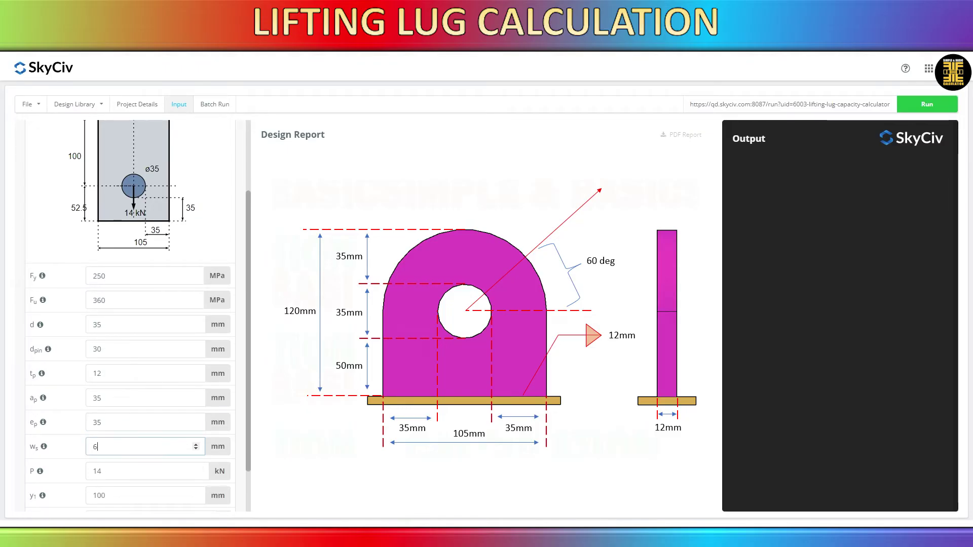
Step: Set the weld size to 12 mm and the service load P to 10 kN
mouse_move(45, 448)
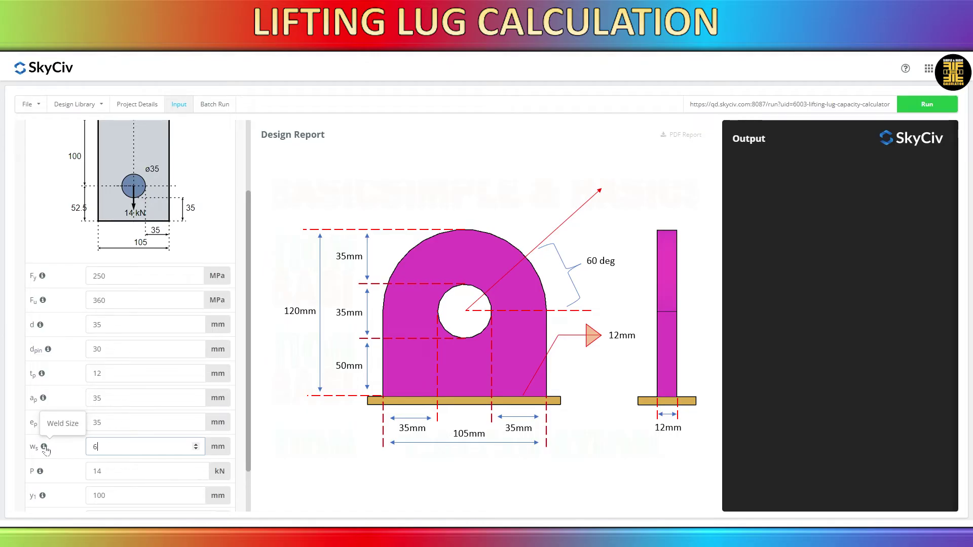
double_click(94, 447)
text(12)
click(100, 422)
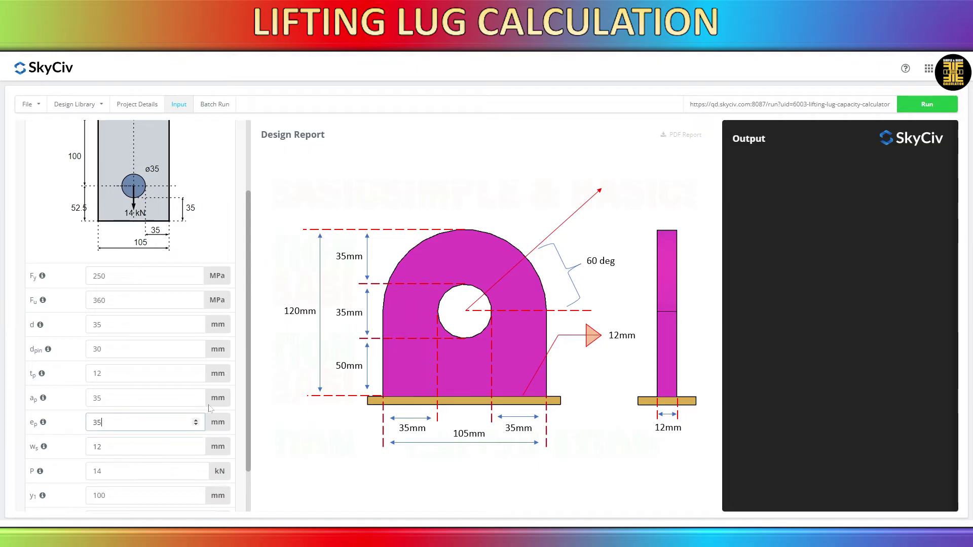
scroll(251, 380, down, 1)
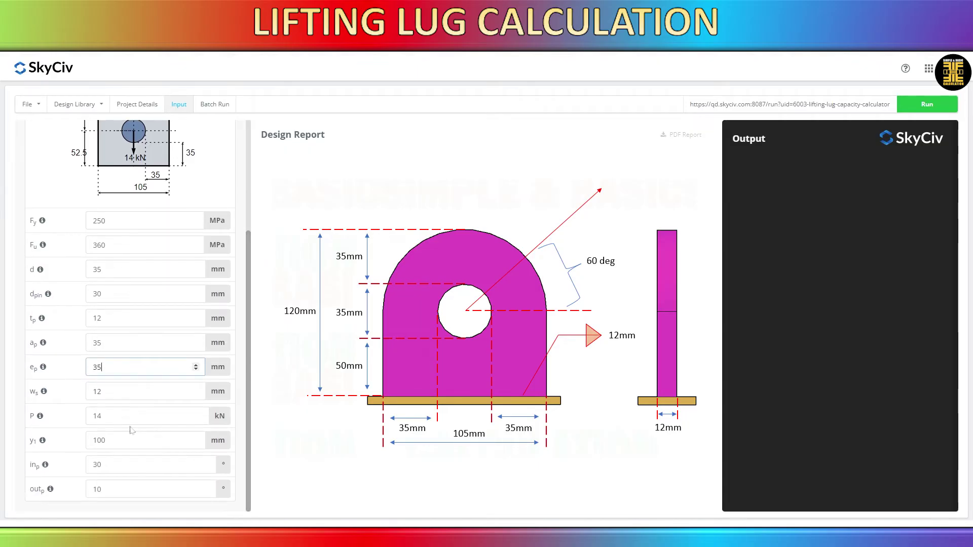
drag(105, 416, 55, 420)
text(10)
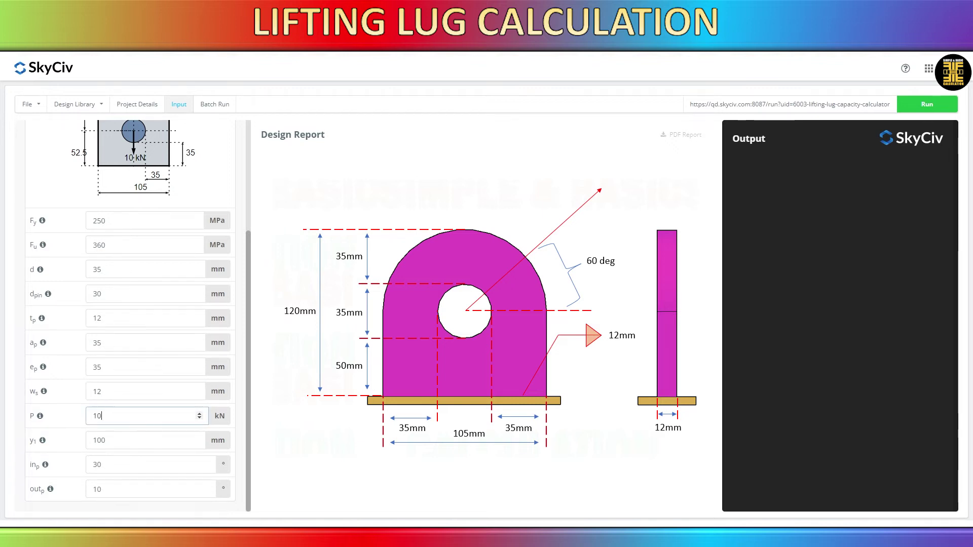
Step: Set y1, the distance of the hole center from the welded edge, to 50 mm
mouse_move(42, 442)
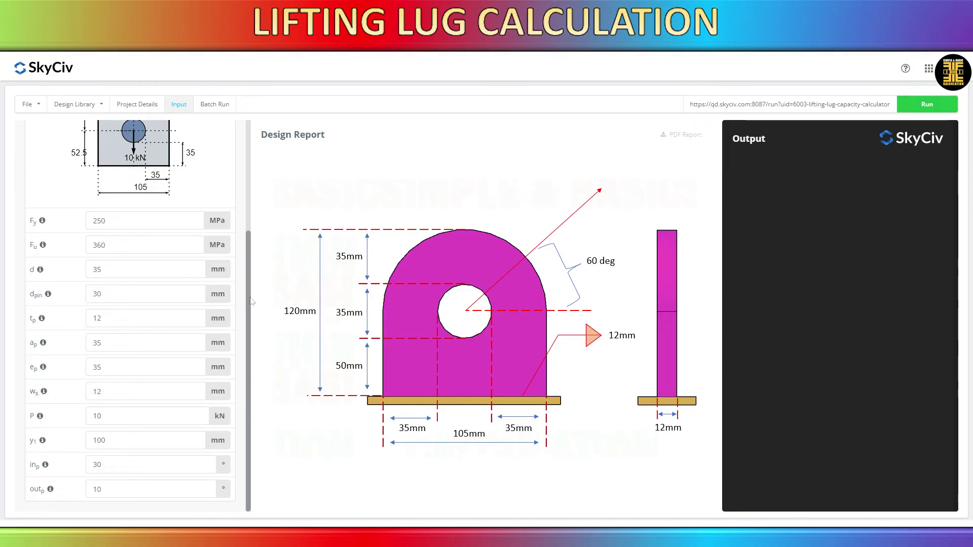
scroll(194, 211, up, 1)
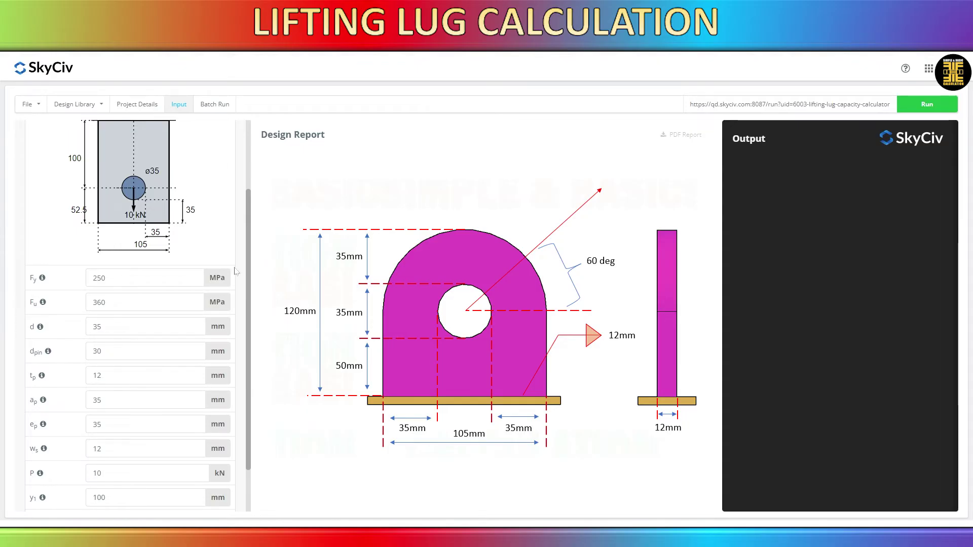
drag(250, 276, 245, 333)
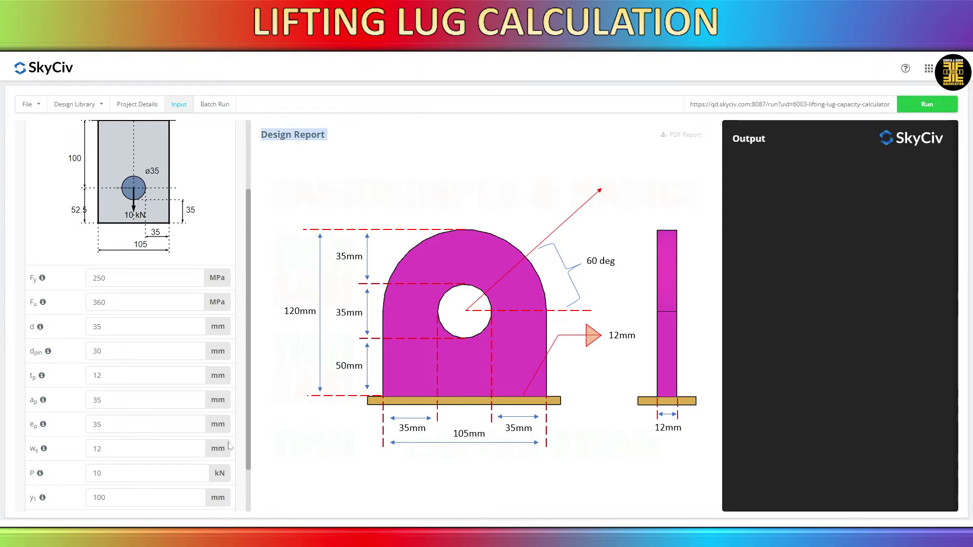
scroll(246, 459, down, 1)
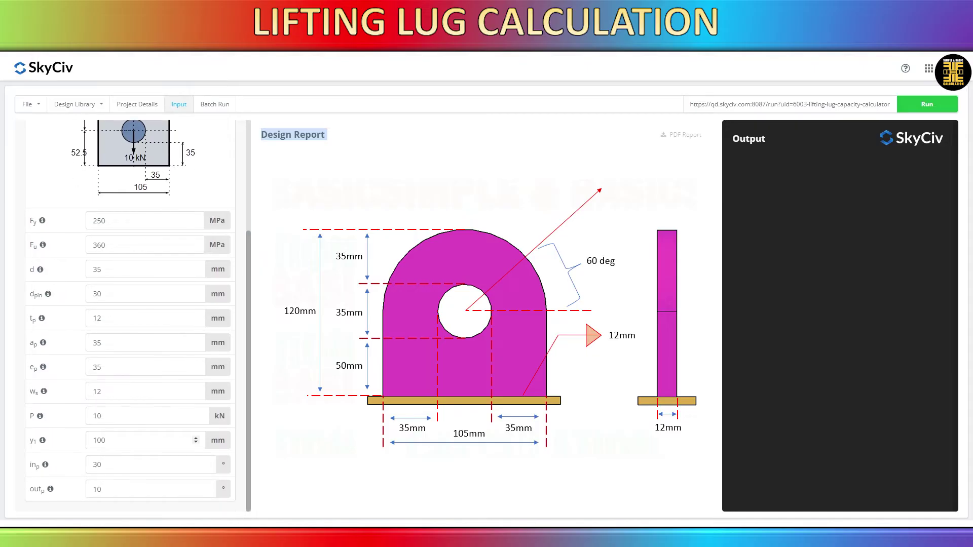
drag(121, 440, 65, 433)
text(50)
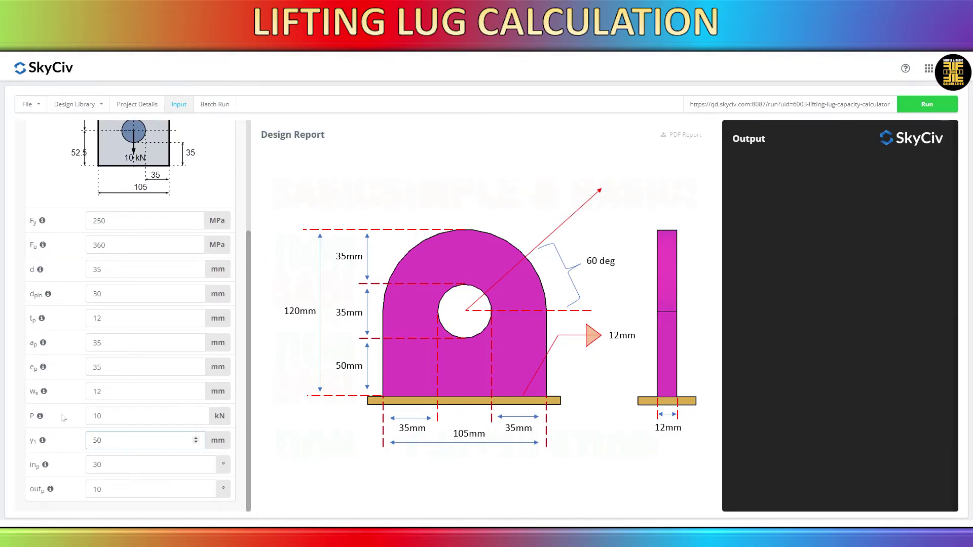
click(72, 411)
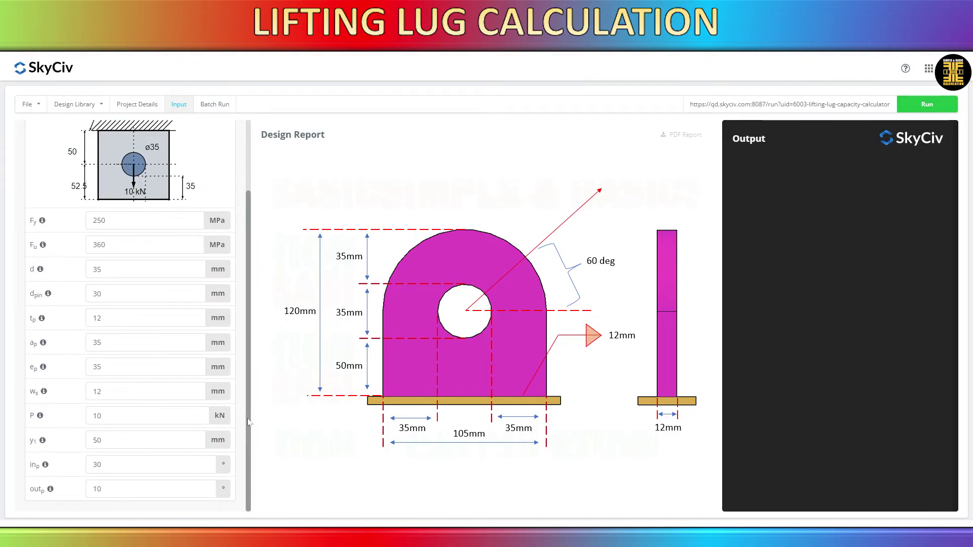
Step: Set the maximum out-of-plate load angle to 0 degrees
scroll(238, 355, up, 1)
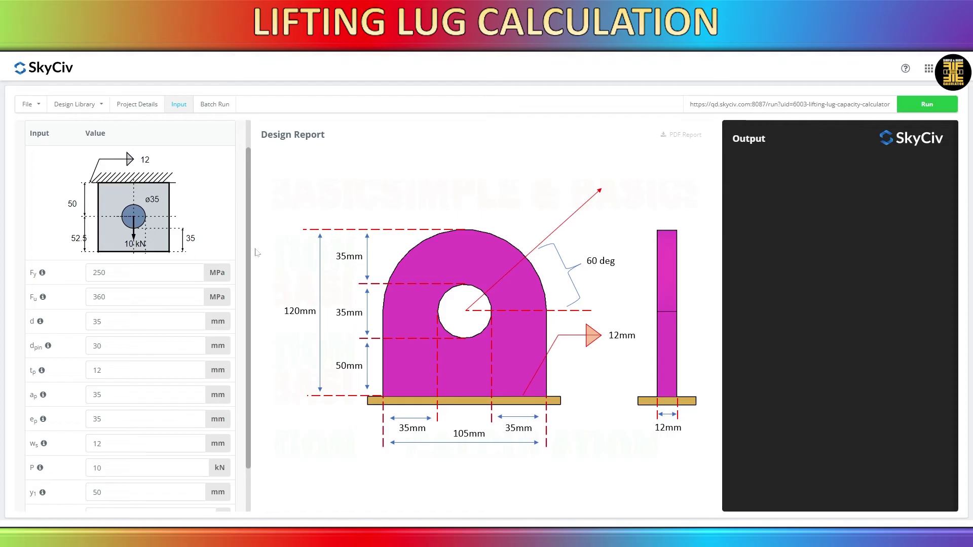
scroll(253, 253, down, 1)
drag(104, 489, 84, 485)
text(0)
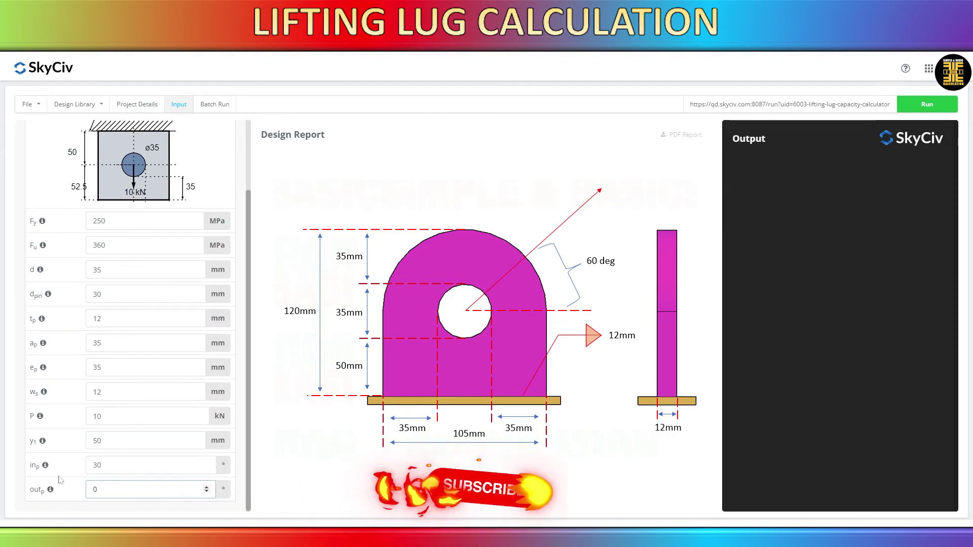
click(51, 490)
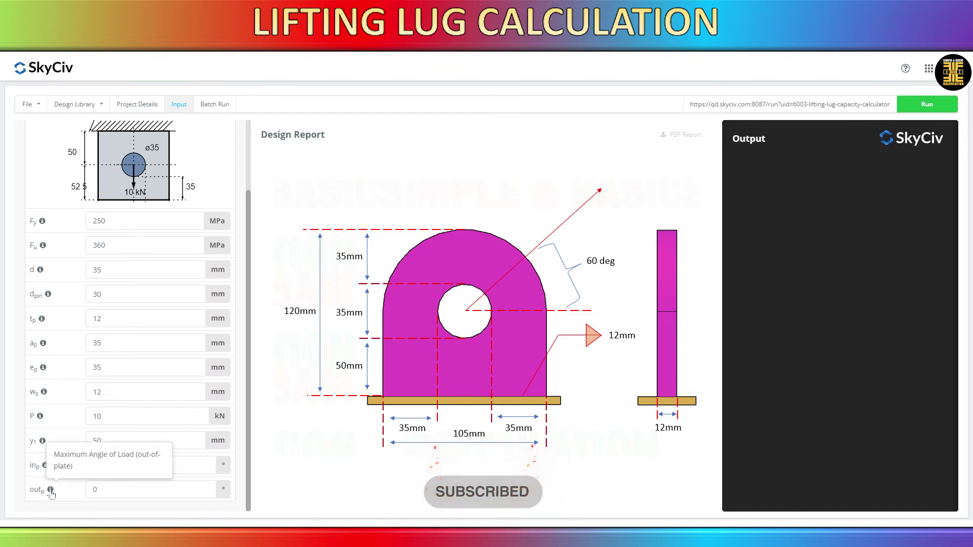
Step: Set the maximum in-plate load angle to 60 degrees and run the lifting lug calculation
mouse_move(45, 467)
double_click(94, 465)
text(60)
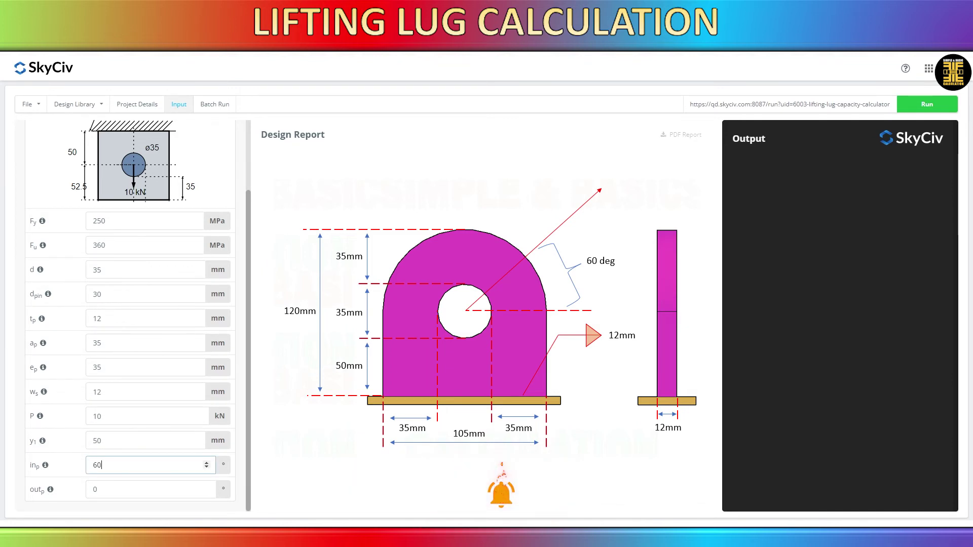
click(96, 440)
click(104, 464)
click(103, 416)
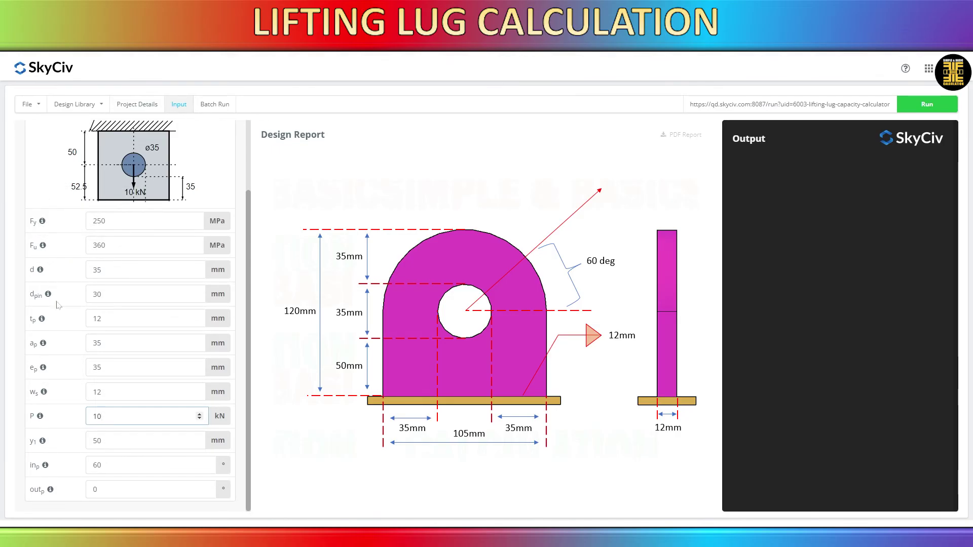
click(102, 465)
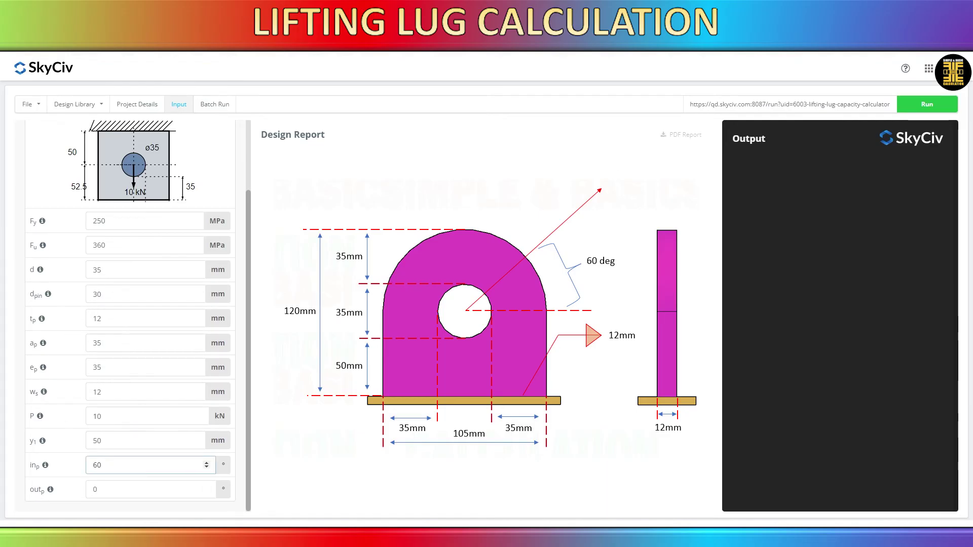
click(938, 111)
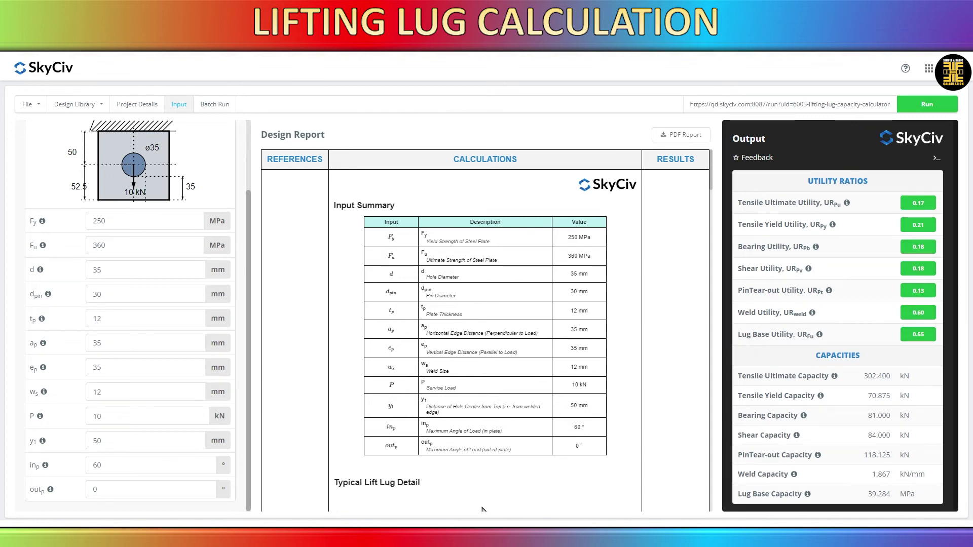
Step: Review the calculated capacities in the output results, including the lug base capacity
drag(915, 495, 868, 495)
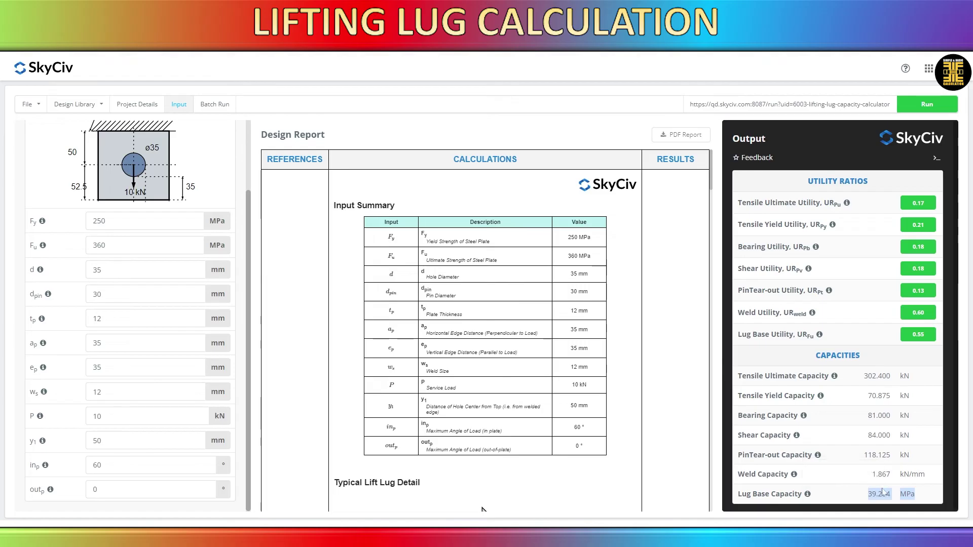
click(863, 502)
mouse_move(795, 478)
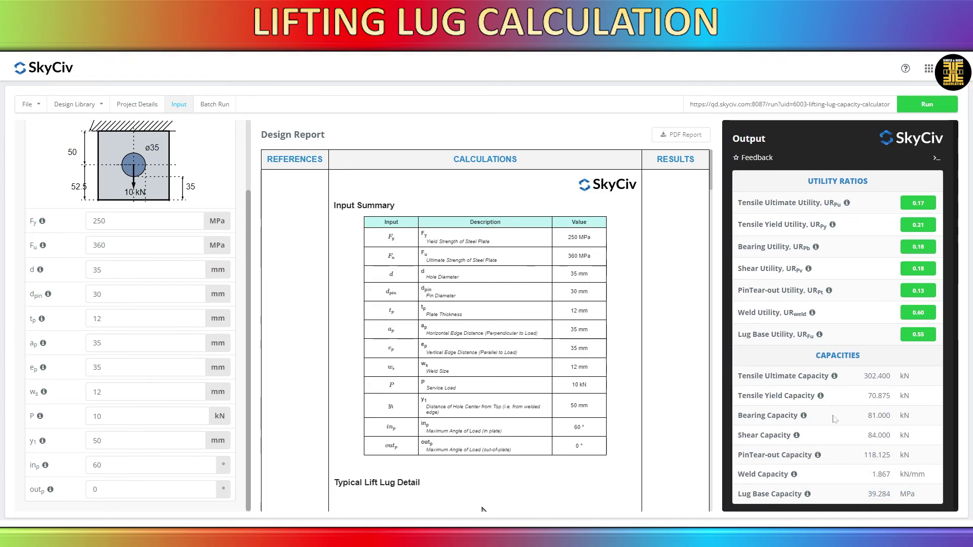
Step: Examine the design report's typical lift lug detail, hole position, total plate width and geometric check
drag(710, 166, 711, 190)
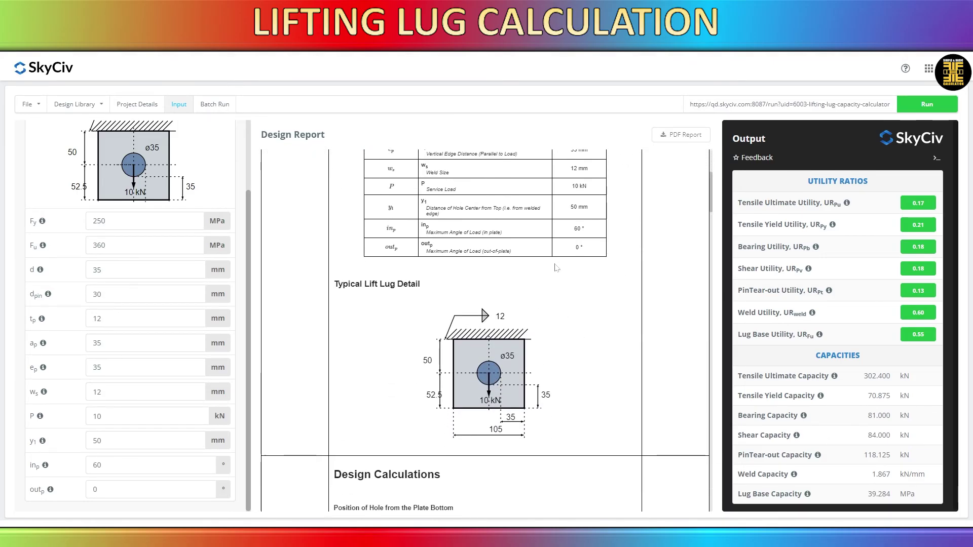
scroll(560, 320, down, 4)
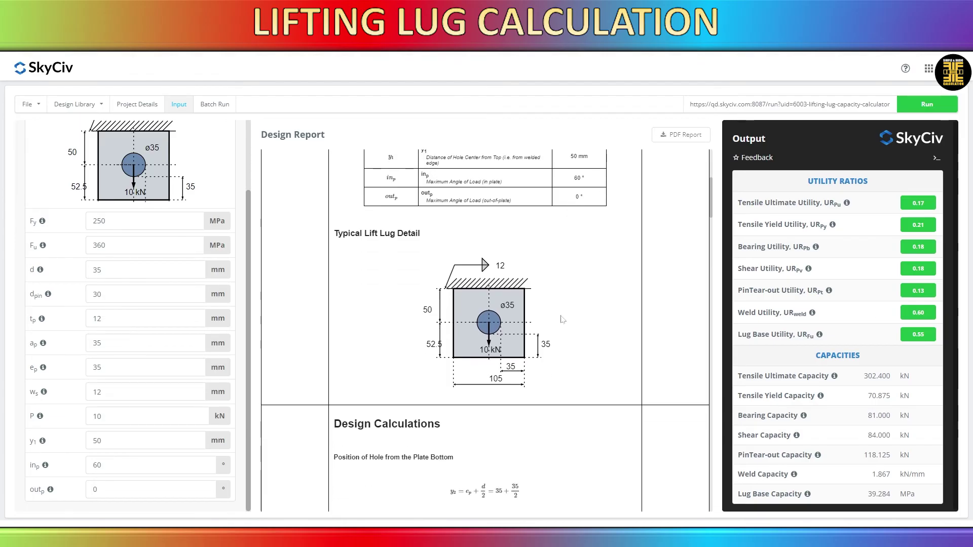
scroll(561, 319, down, 1)
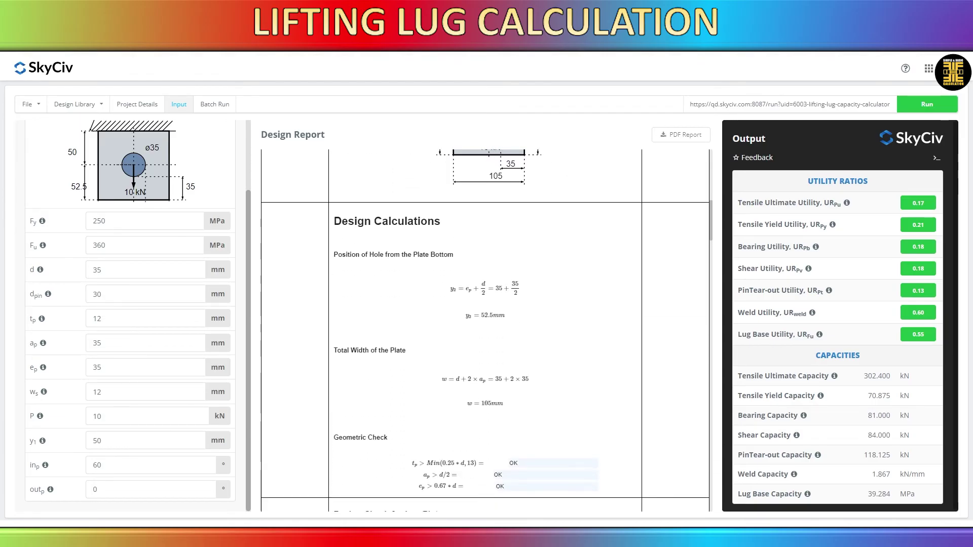
drag(341, 222, 444, 226)
click(495, 238)
scroll(553, 289, down, 2)
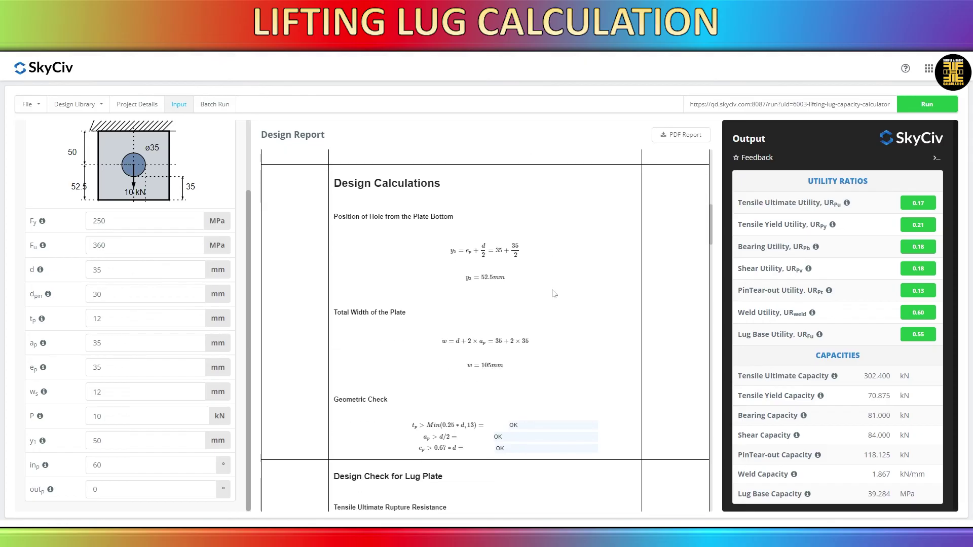
Step: Read the report's lug plate checks for tensile rupture, tensile yield, bearing, shear and pin tear-out resistance
scroll(427, 150, down, 5)
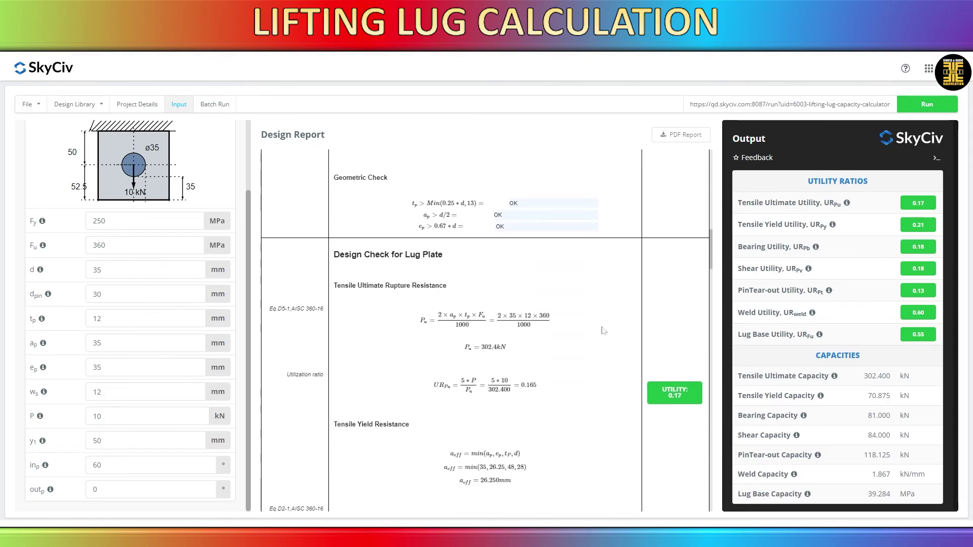
scroll(482, 177, up, 1)
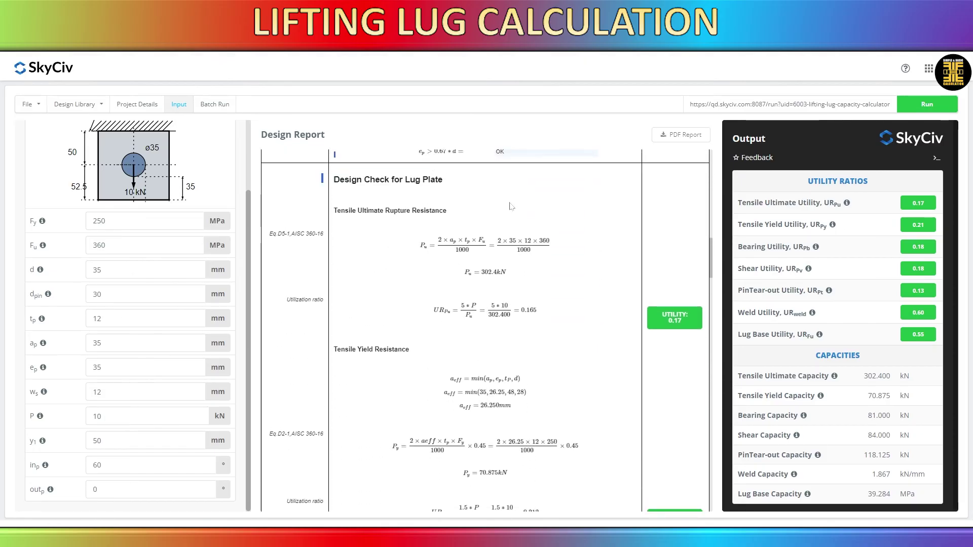
scroll(576, 347, down, 3)
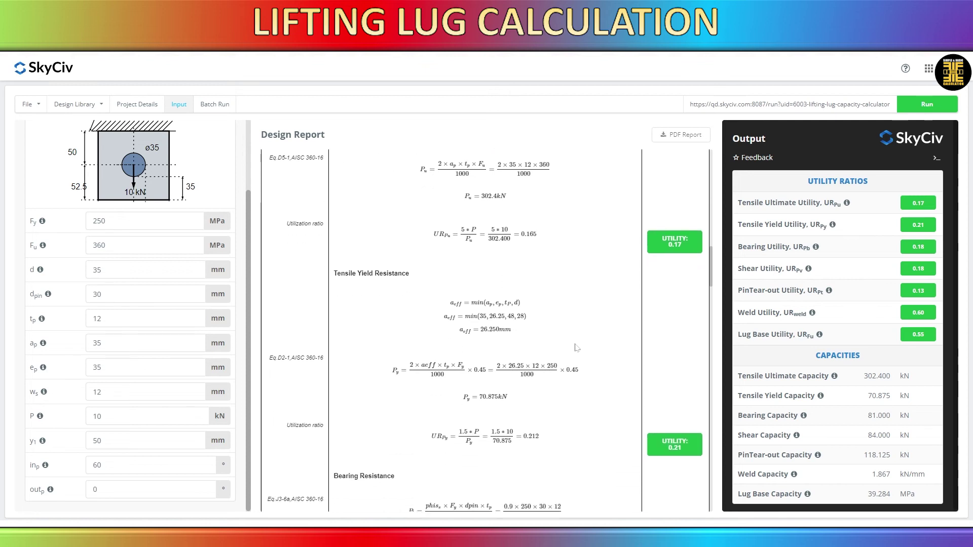
scroll(576, 348, down, 5)
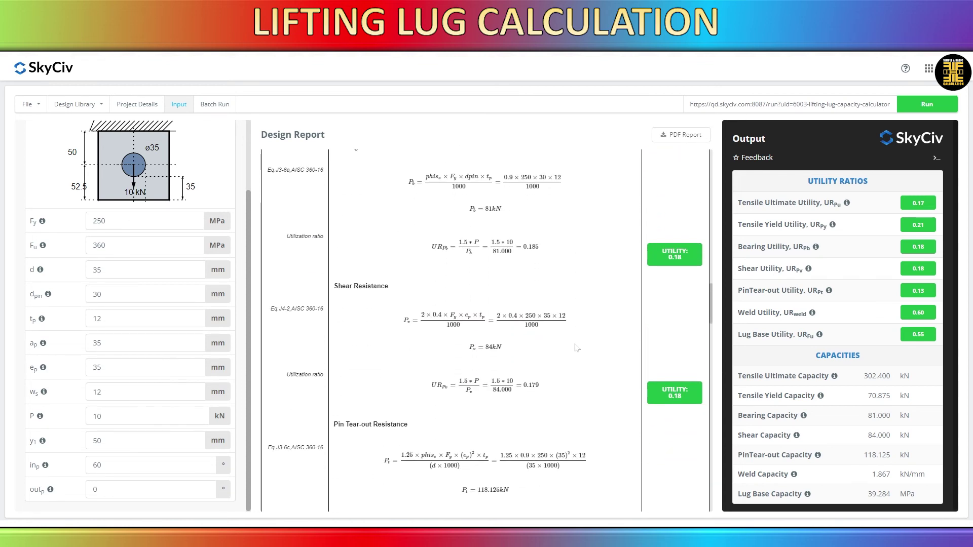
scroll(576, 348, down, 5)
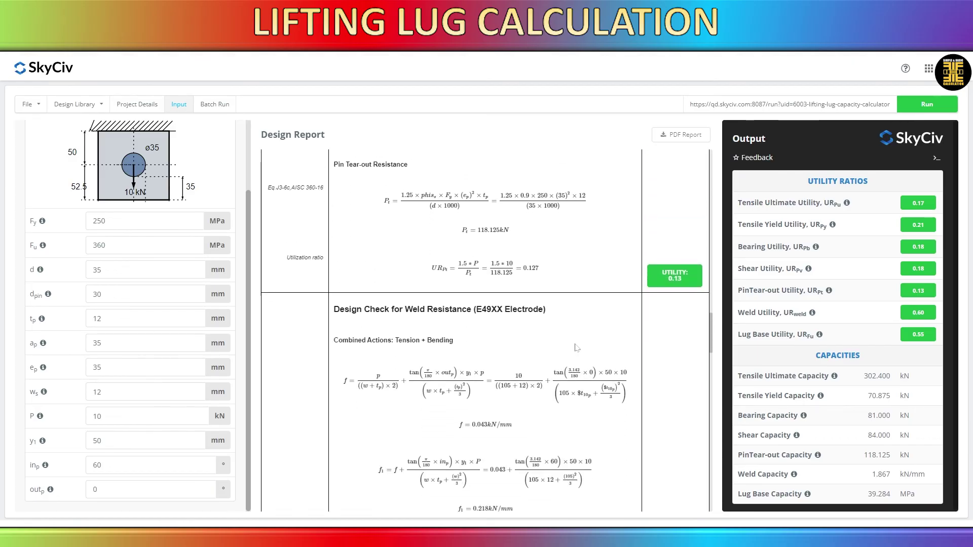
Step: Review the report's weld and lug base resistance checks and the capacity, ratio and results summaries
scroll(576, 348, down, 4)
scroll(576, 347, down, 2)
scroll(576, 347, down, 5)
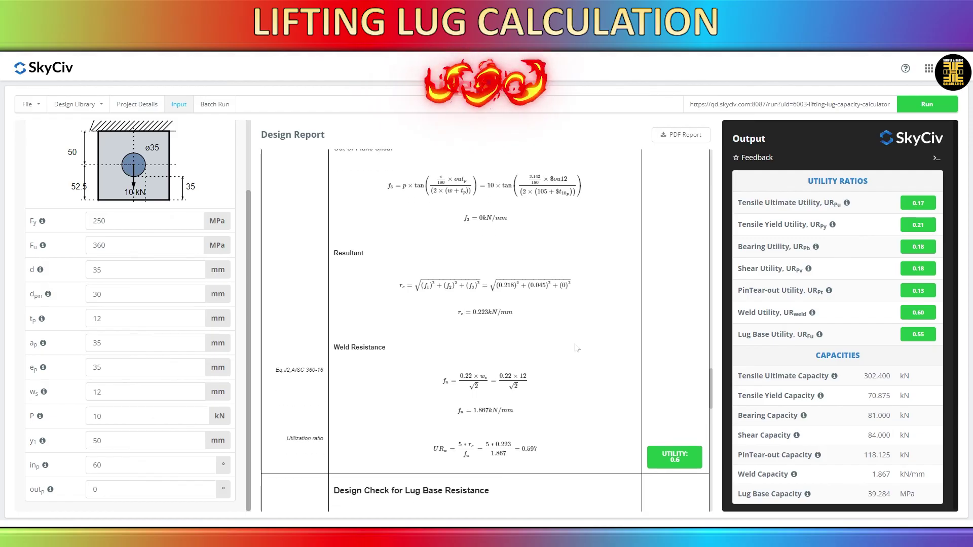
scroll(576, 348, down, 5)
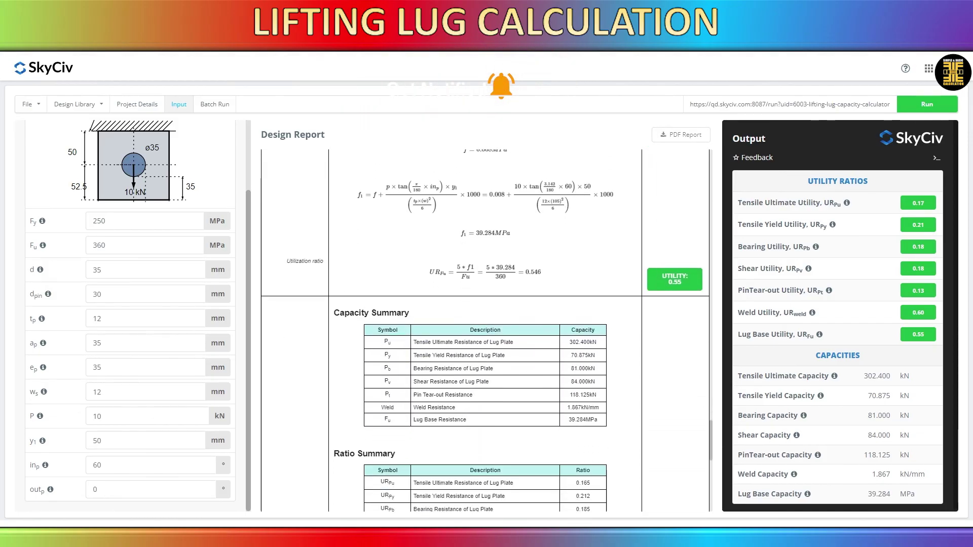
scroll(485, 329, down, 3)
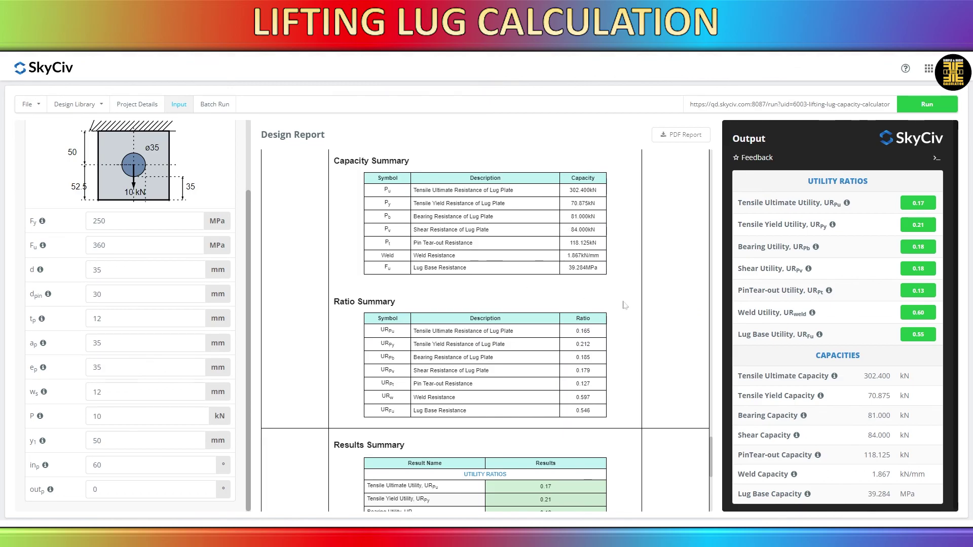
scroll(627, 307, down, 2)
scroll(643, 307, down, 3)
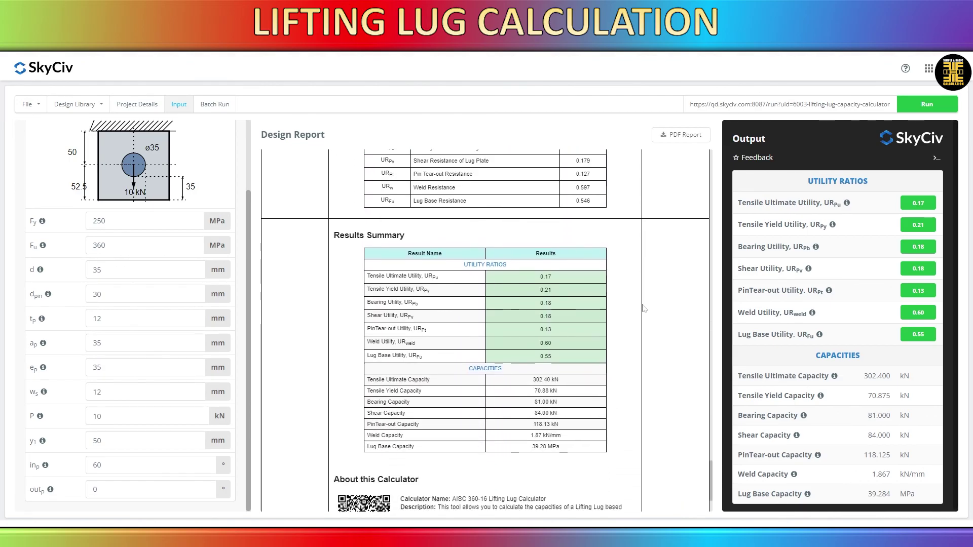